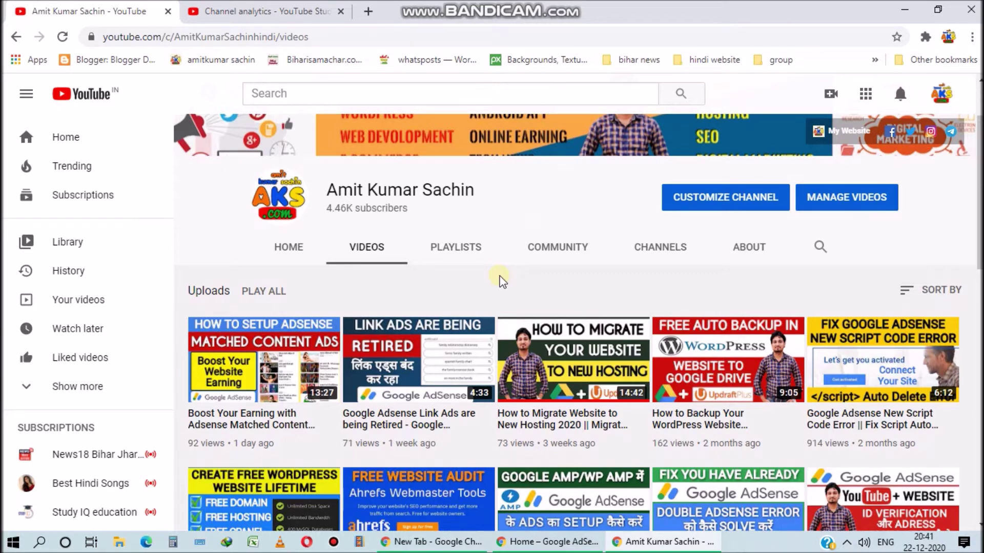
- Look over the website's home page, its WordPress posts list and the site connection section in Google AdSense
{"action": "key", "text": "alt+Tab"}
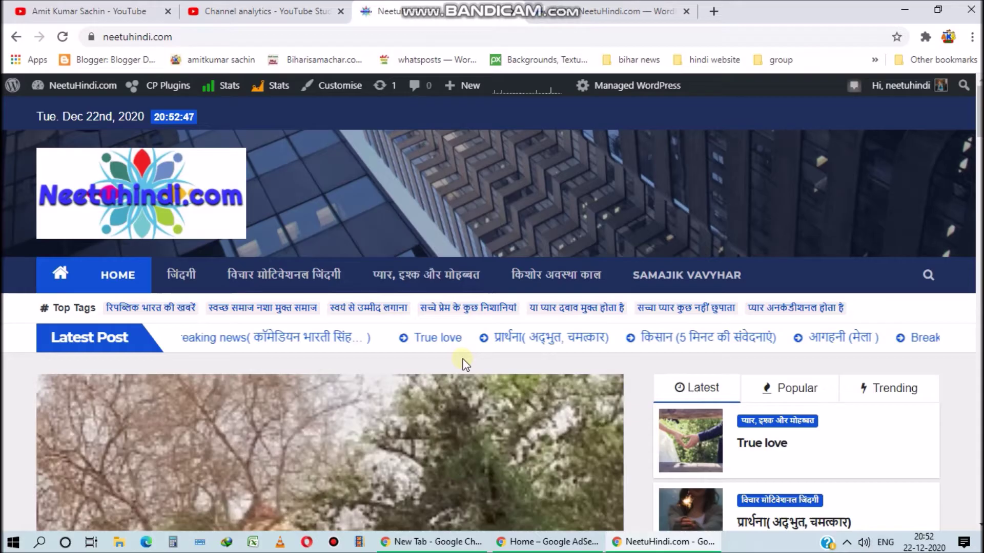
{"action": "scroll", "coordinate": [464, 364], "scroll_direction": "down", "scroll_amount": 1}
{"action": "scroll", "coordinate": [464, 364], "scroll_direction": "down", "scroll_amount": 3}
{"action": "scroll", "coordinate": [461, 359], "scroll_direction": "up", "scroll_amount": 4}
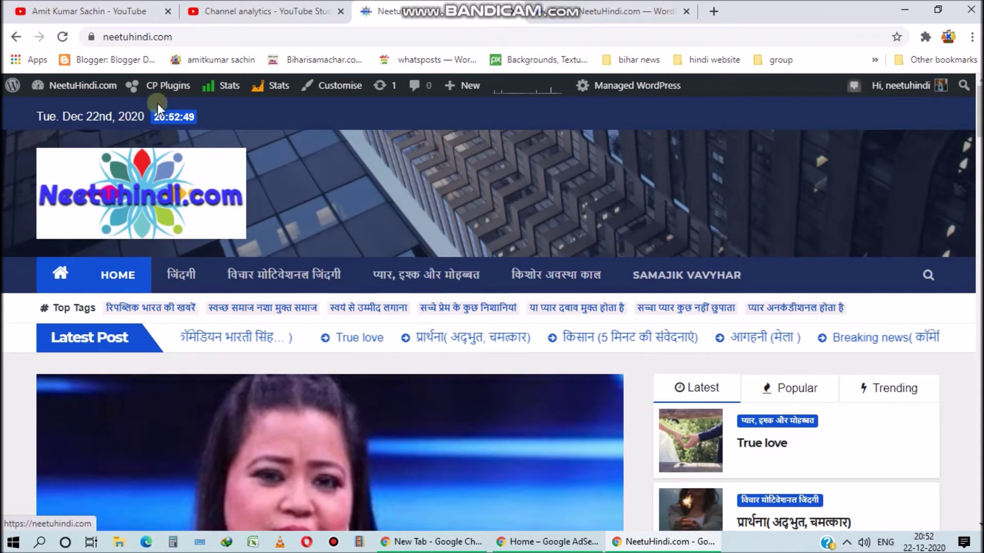
{"action": "left_click", "coordinate": [586, 18]}
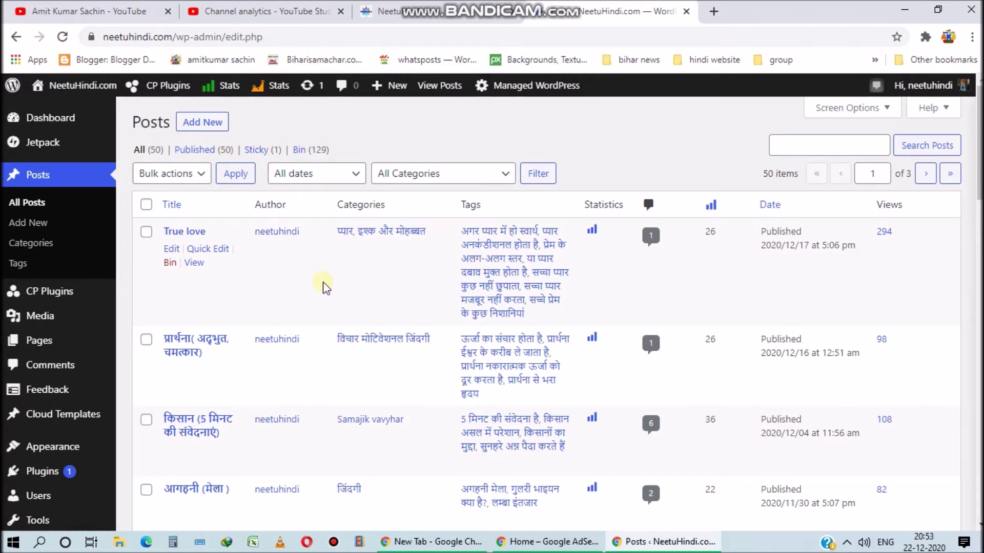
{"action": "key", "text": "alt+Tab"}
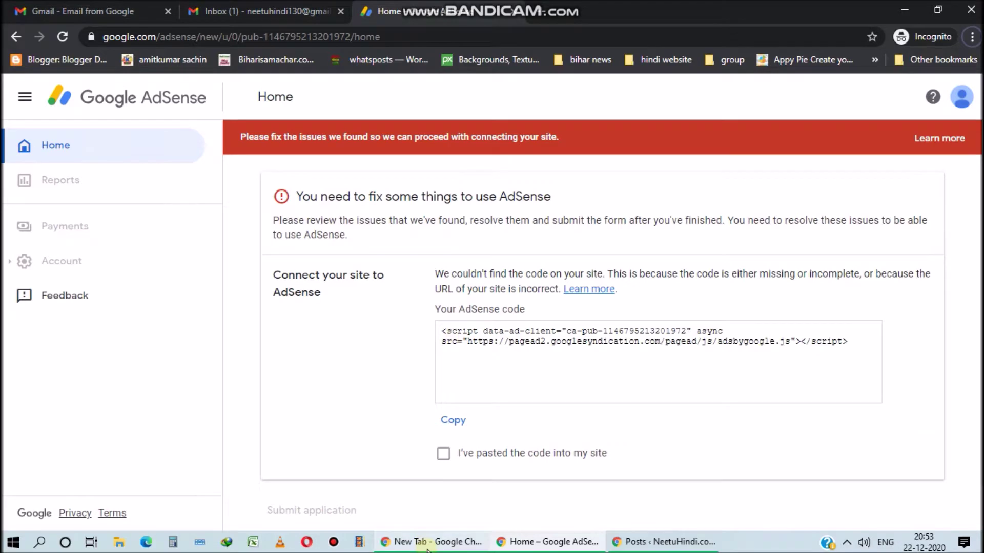
{"action": "left_click", "coordinate": [664, 542]}
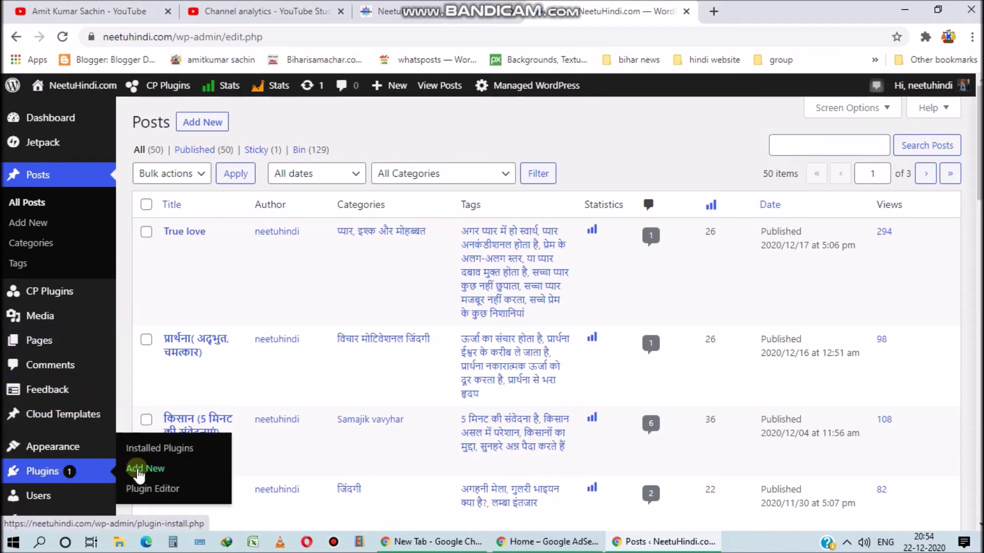
- Search the WordPress plugin directory for "header", and install and activate the Insert Headers and Footers plugin
{"action": "left_click", "coordinate": [139, 472]}
{"action": "left_click", "coordinate": [772, 162]}
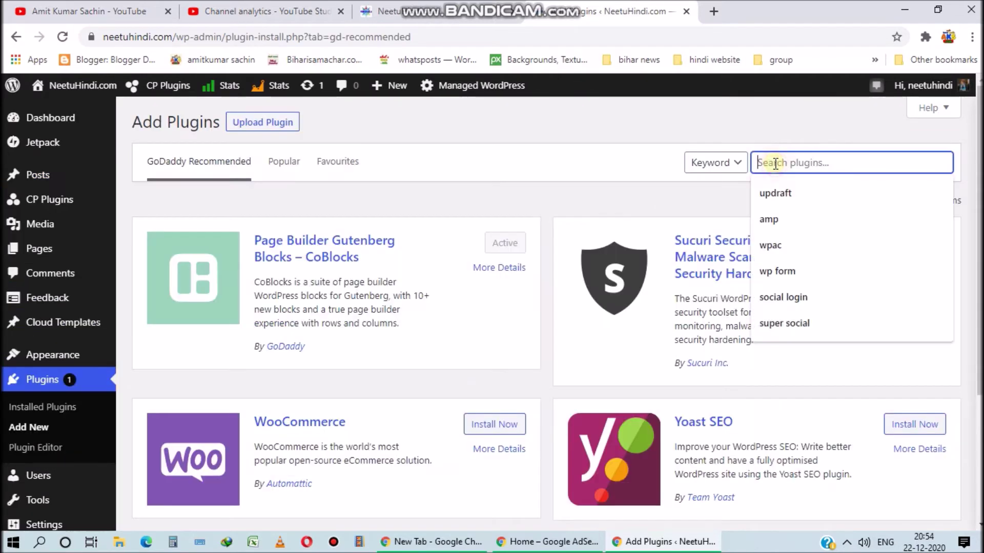
{"action": "type", "text": "header"}
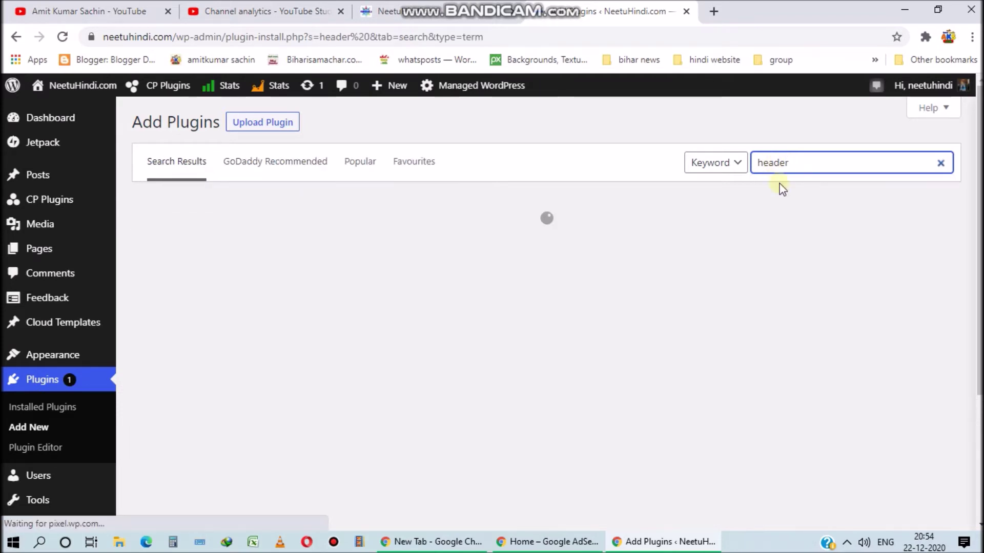
{"action": "scroll", "coordinate": [779, 186], "scroll_direction": "down", "scroll_amount": 6}
{"action": "left_click", "coordinate": [481, 307]}
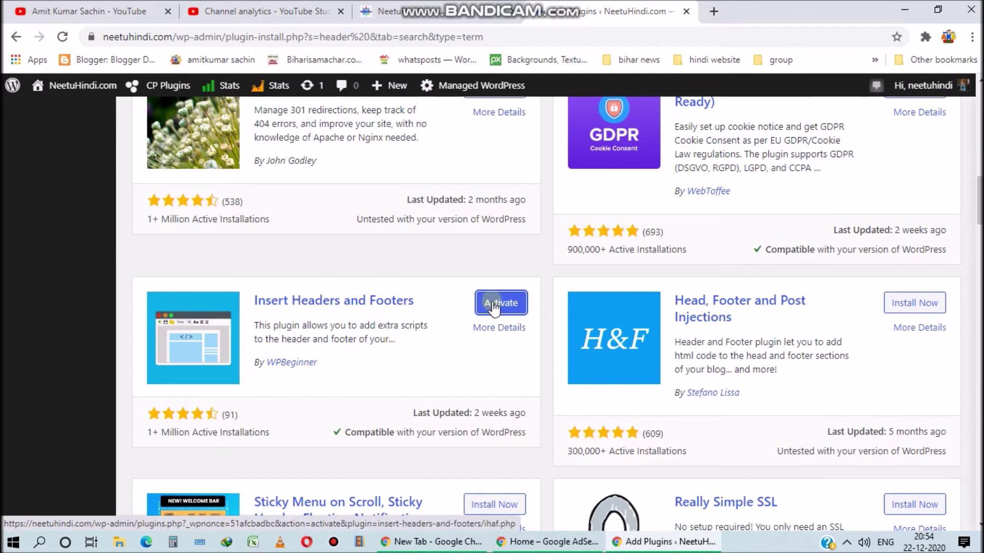
{"action": "left_click", "coordinate": [492, 305]}
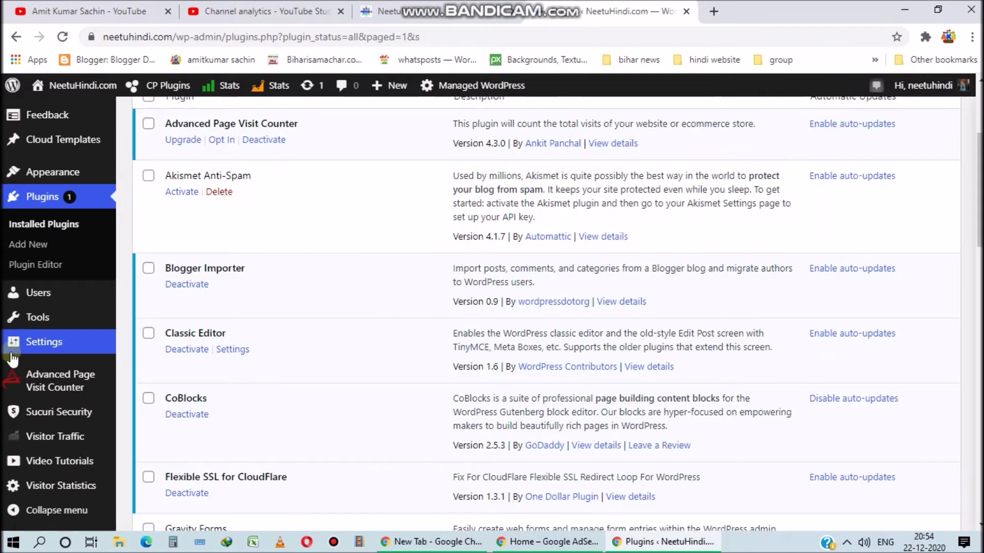
- Copy the AdSense code from Google AdSense into Scripts in Header in the Insert Headers and Footers settings
{"action": "mouse_move", "coordinate": [31, 342]}
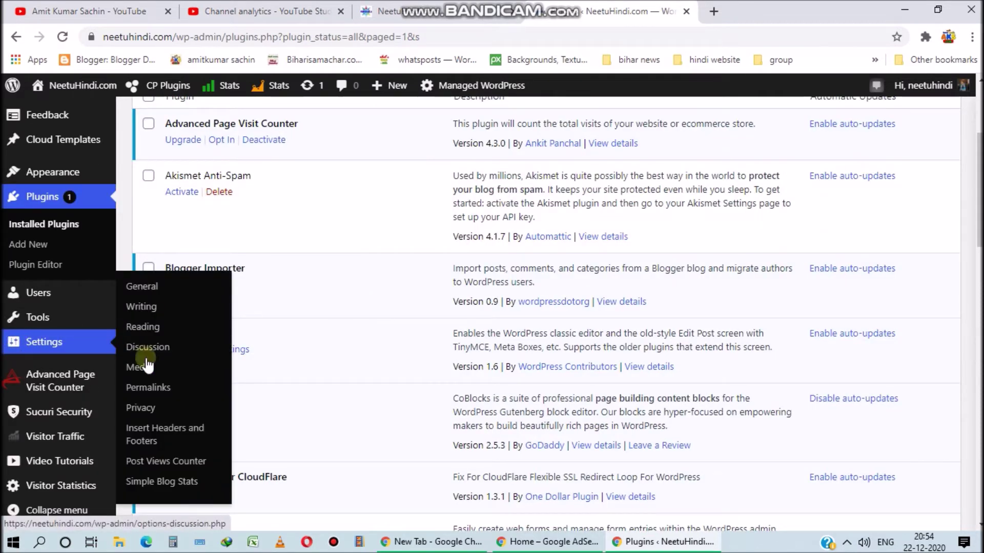
{"action": "left_click", "coordinate": [146, 437]}
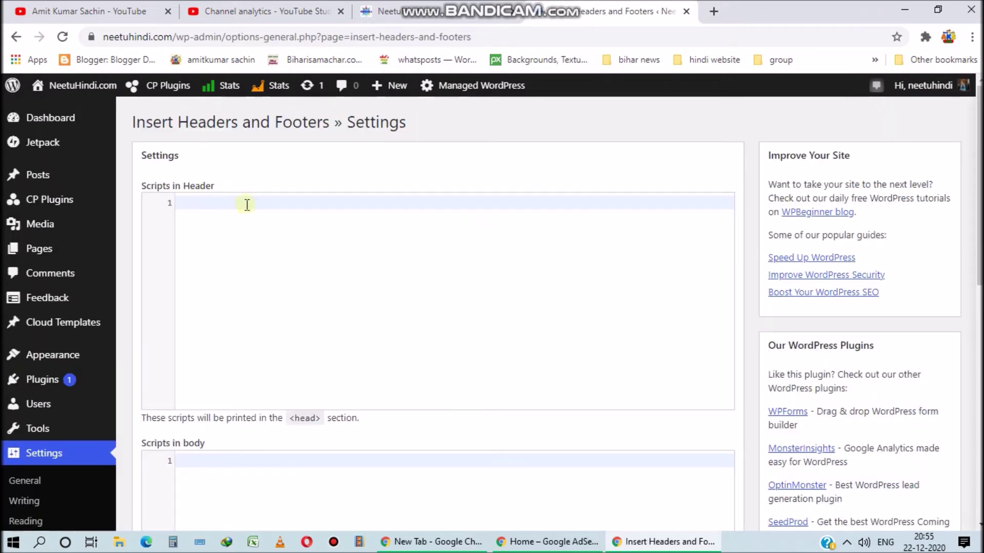
{"action": "left_click", "coordinate": [245, 209]}
{"action": "left_click", "coordinate": [583, 546]}
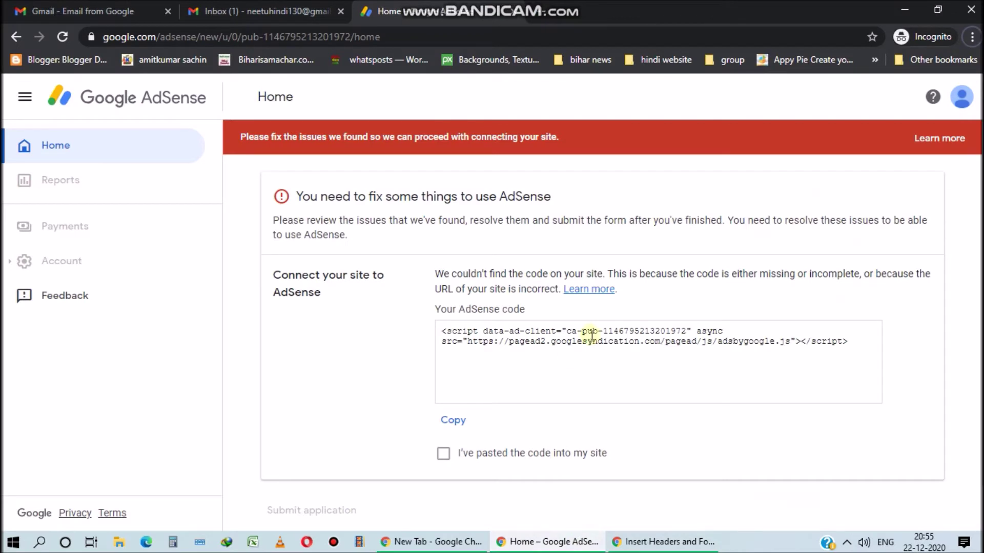
{"action": "left_click_drag", "start_coordinate": [850, 340], "coordinate": [439, 329]}
{"action": "key", "text": "ctrl+c"}
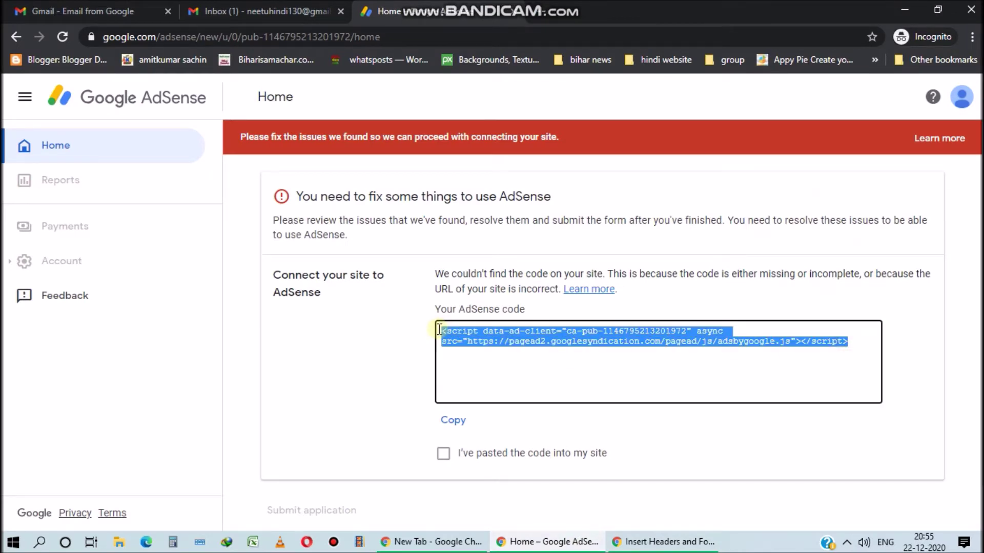
{"action": "left_click", "coordinate": [663, 542]}
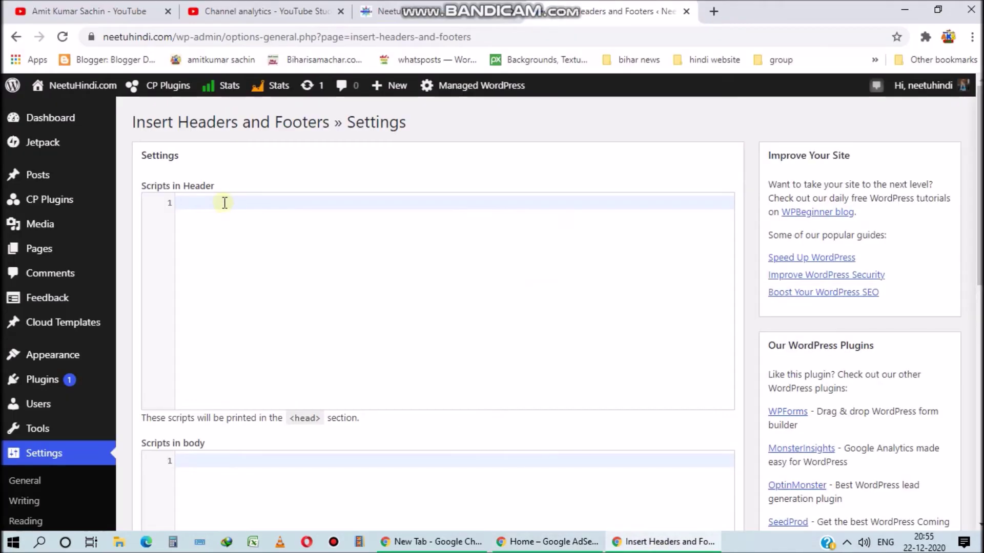
{"action": "key", "text": "ctrl+v"}
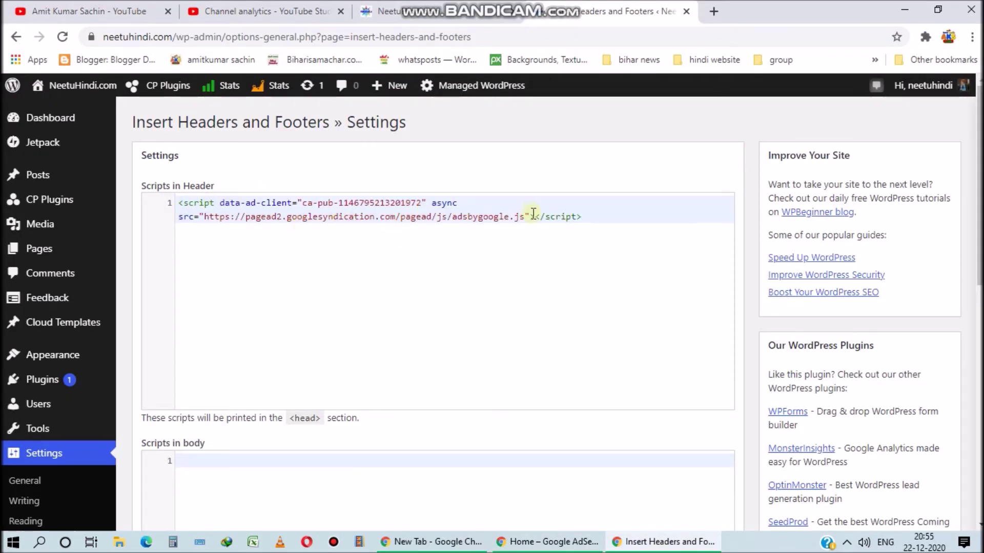
- Put the closing </script> tag of the header code on its own line and save the plugin settings
{"action": "key", "text": "ctrl+a"}
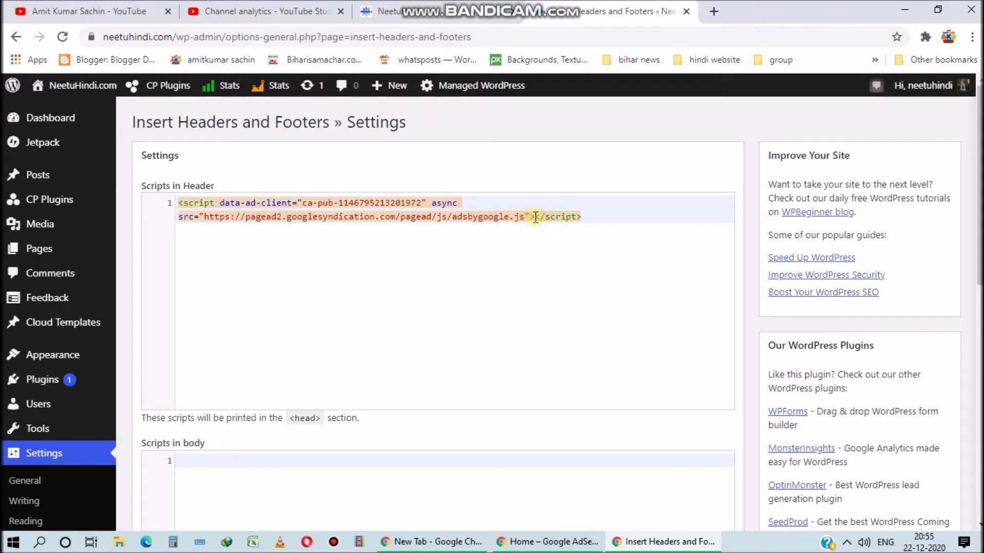
{"action": "left_click", "coordinate": [535, 218]}
{"action": "key", "text": "Return"}
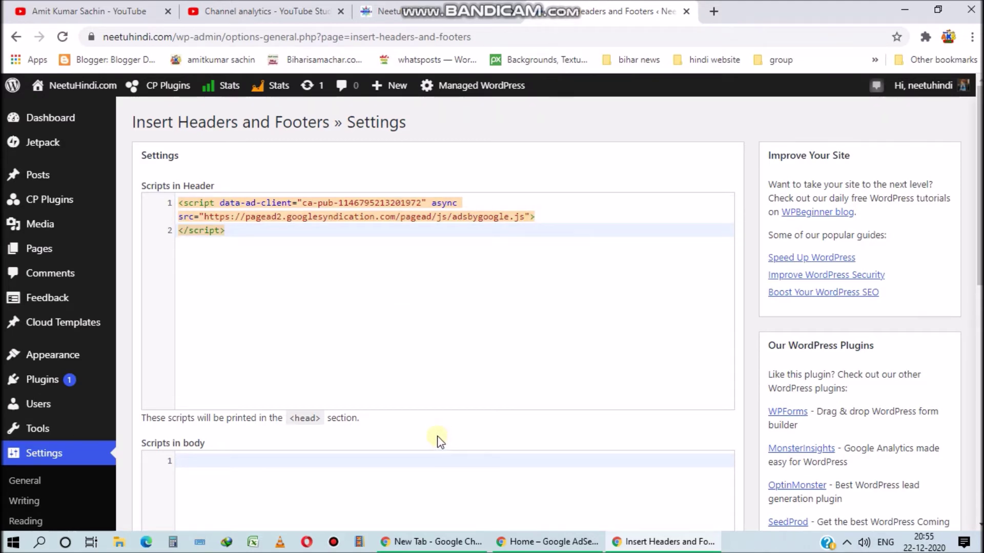
{"action": "scroll", "coordinate": [441, 440], "scroll_direction": "down", "scroll_amount": 7}
{"action": "scroll", "coordinate": [440, 440], "scroll_direction": "down", "scroll_amount": 2}
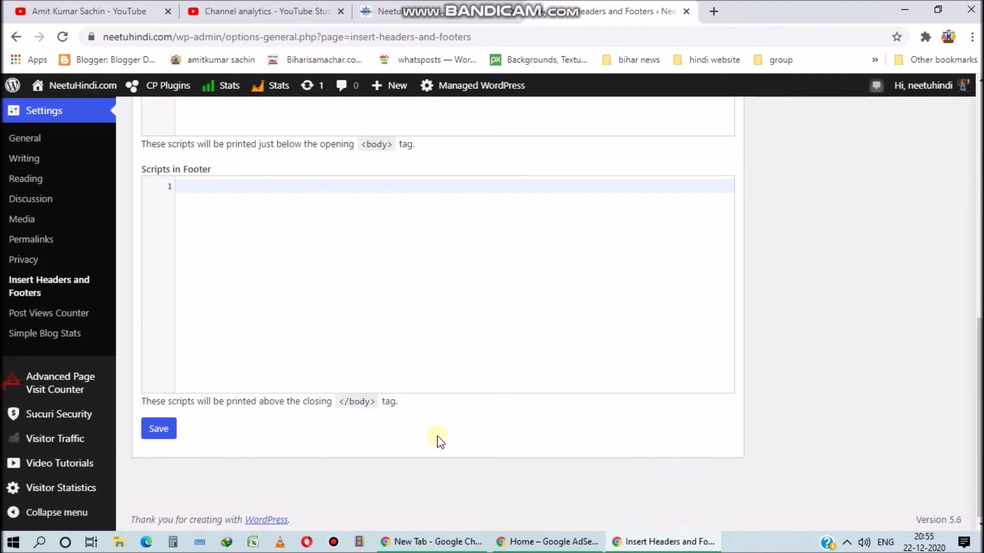
{"action": "left_click", "coordinate": [165, 434]}
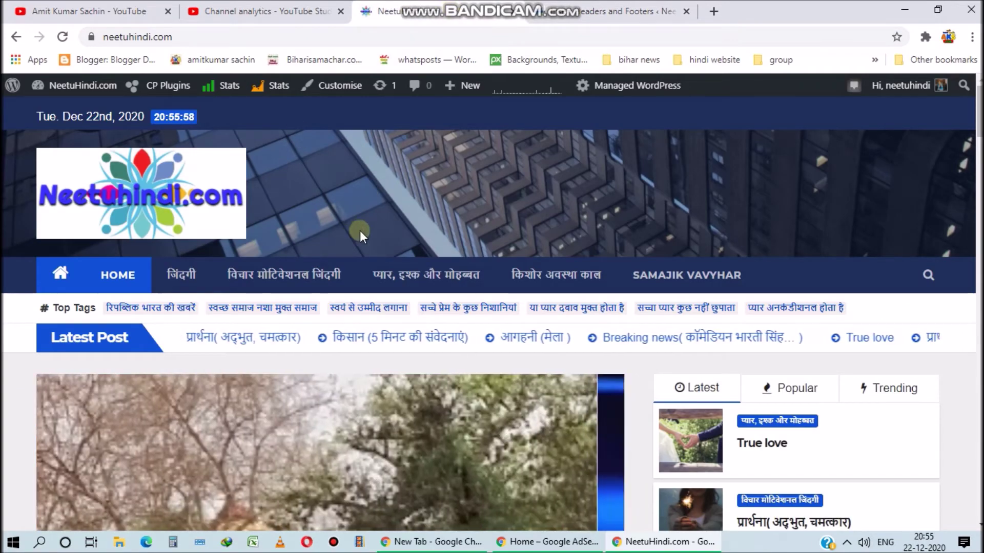
- View the page source of the website's home page and compare its head section with the saved header script
{"action": "right_click", "coordinate": [385, 217]}
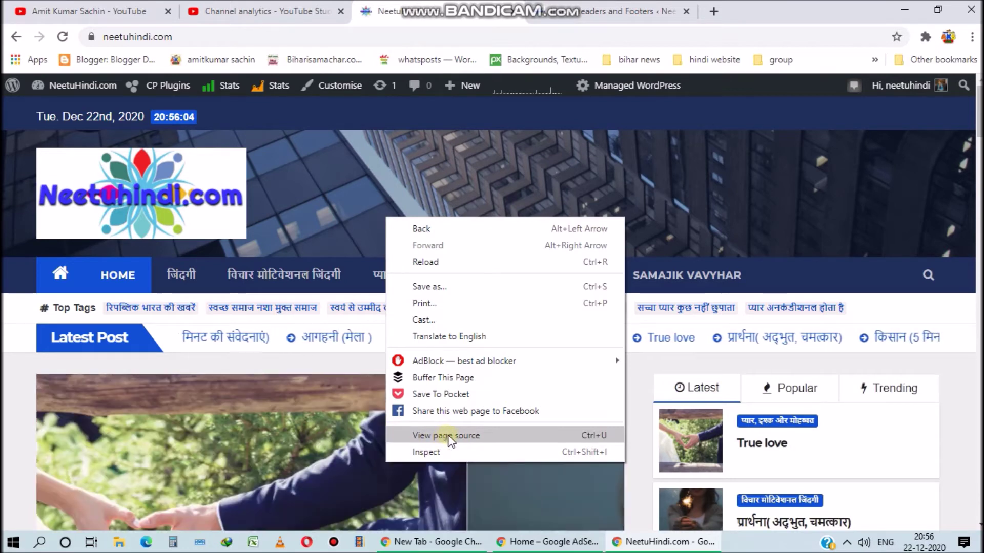
{"action": "left_click", "coordinate": [449, 436]}
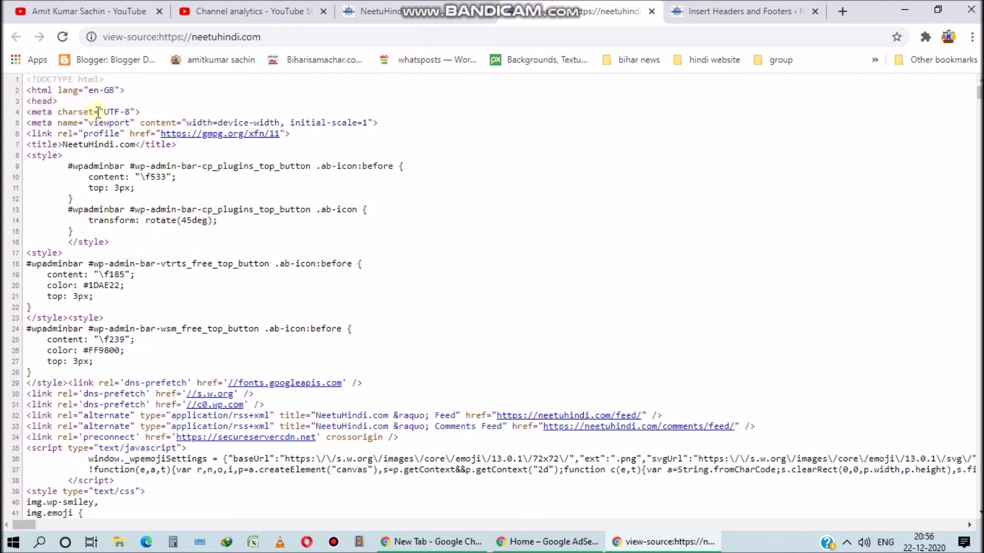
{"action": "left_click", "coordinate": [707, 6]}
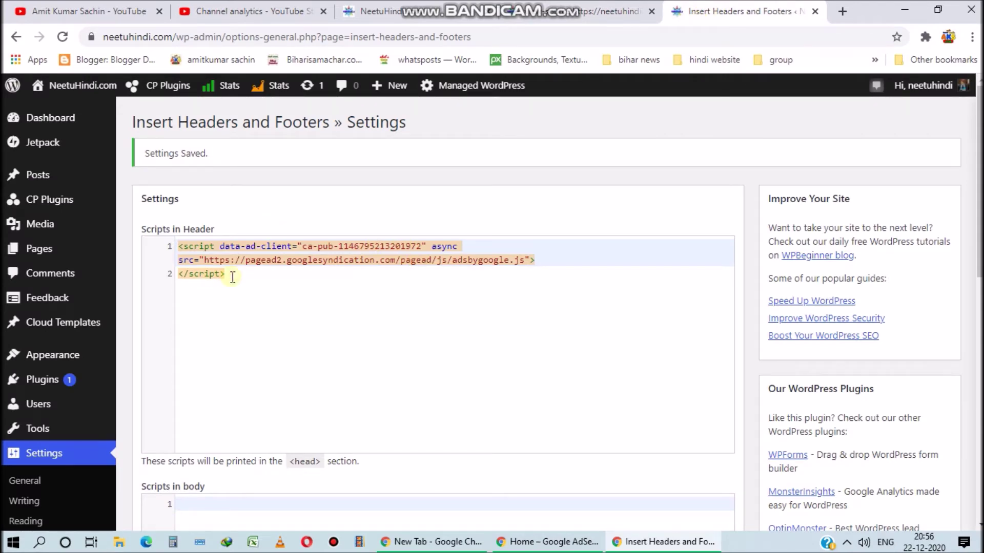
- In Google AdSense, copy the code again, confirm that it has been pasted into the site and submit the application
{"action": "key", "text": "alt+Tab"}
{"action": "left_click", "coordinate": [464, 372]}
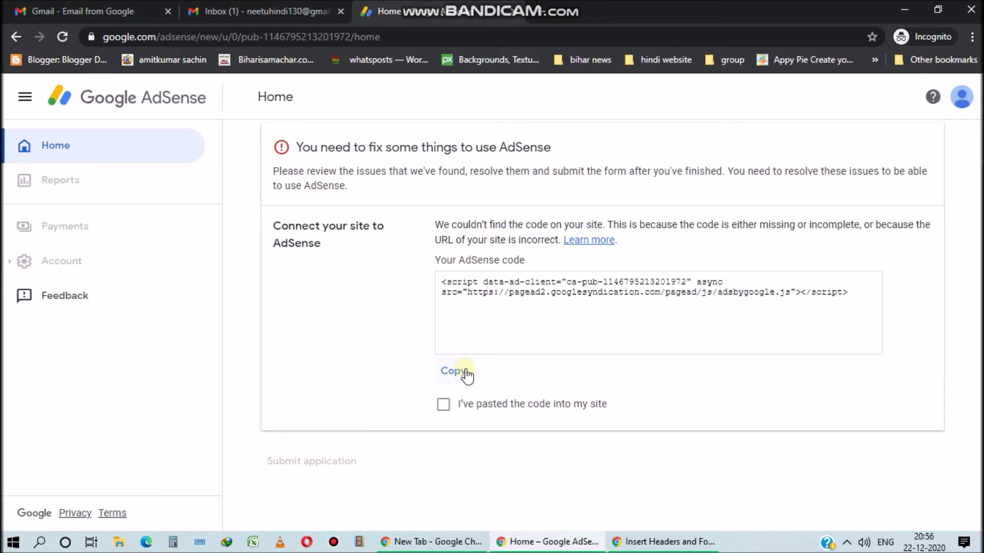
{"action": "left_click", "coordinate": [444, 405]}
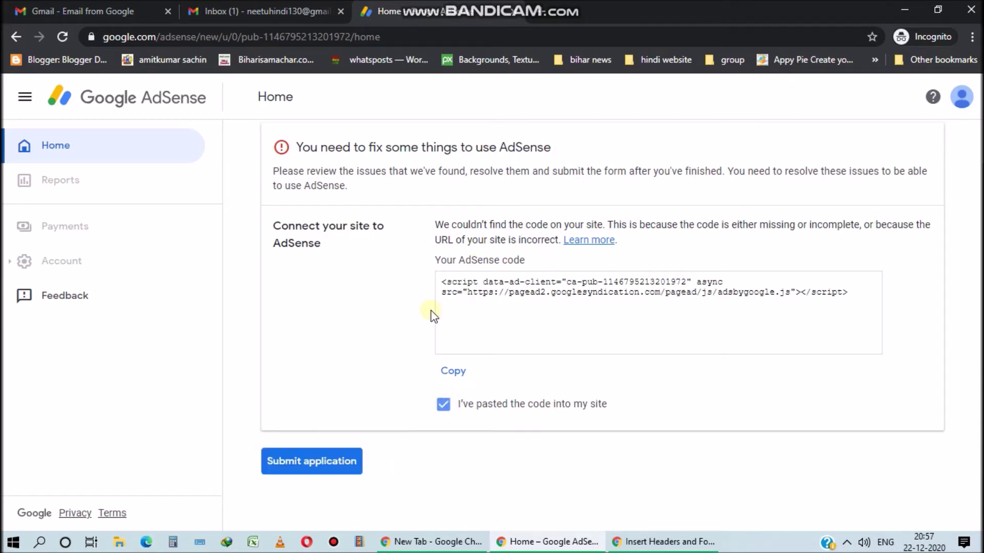
{"action": "left_click", "coordinate": [307, 471]}
- Open the Newsup theme's Theme Header file (header.php) in the WordPress theme editor
{"action": "left_click", "coordinate": [636, 540]}
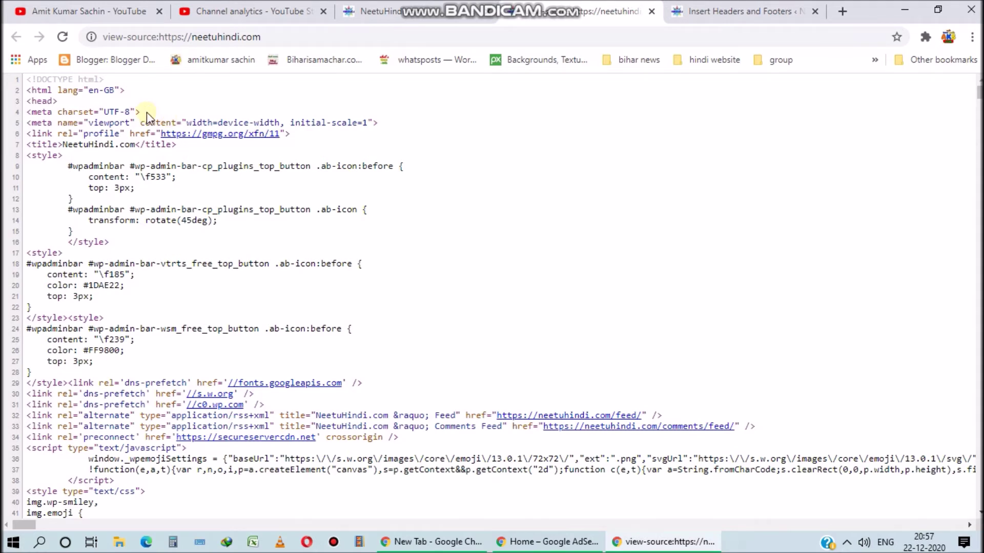
{"action": "key", "text": "ctrl+Tab"}
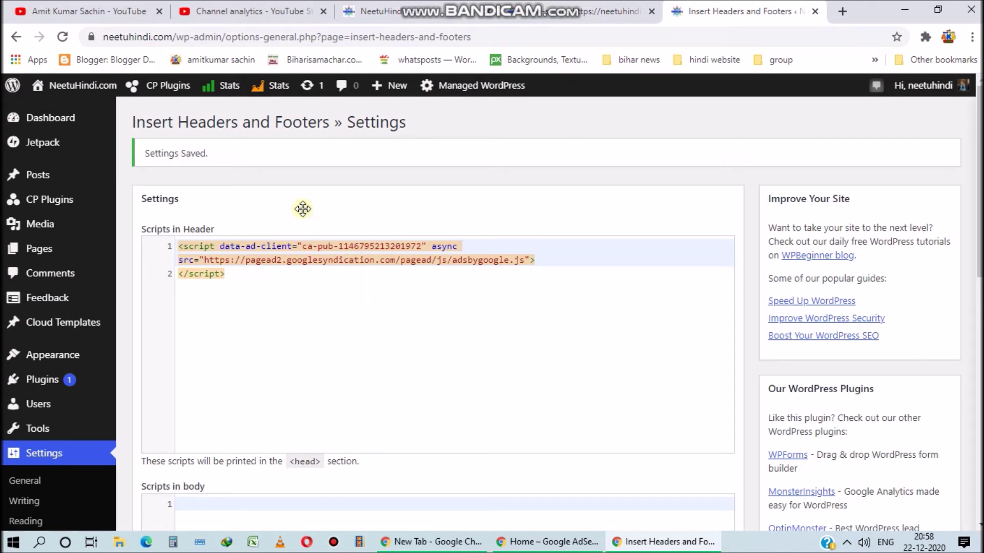
{"action": "mouse_move", "coordinate": [52, 353]}
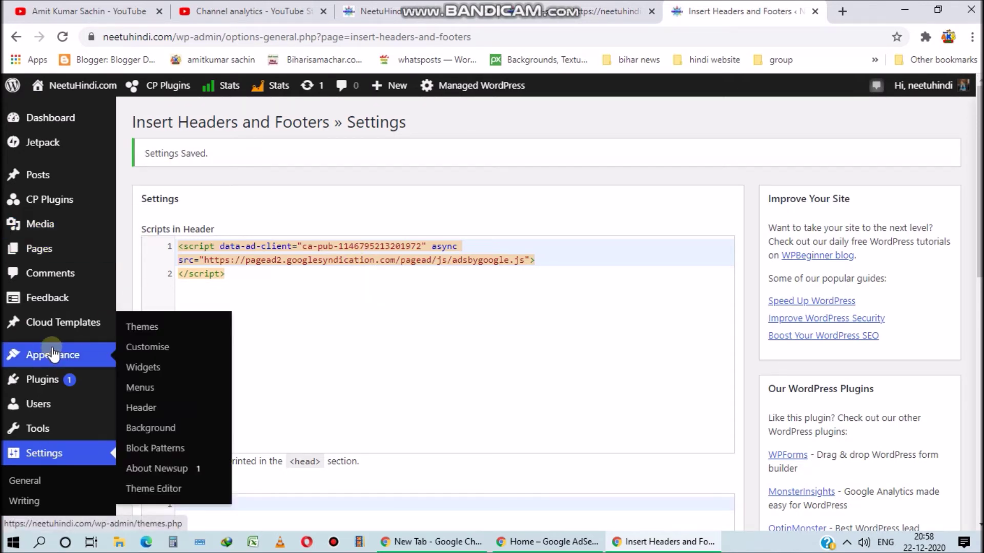
{"action": "left_click", "coordinate": [146, 489]}
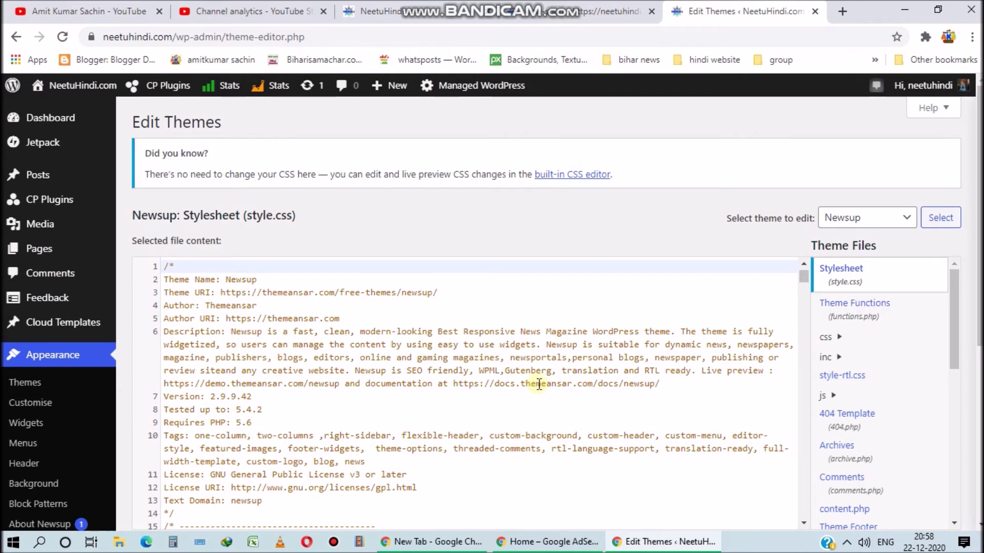
{"action": "scroll", "coordinate": [672, 233], "scroll_direction": "down", "scroll_amount": 4}
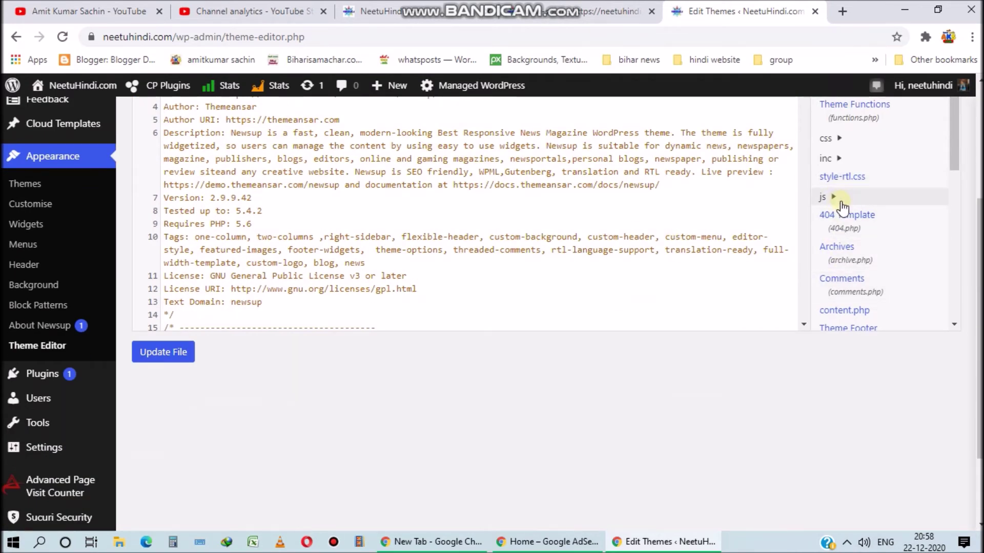
{"action": "scroll", "coordinate": [840, 205], "scroll_direction": "down", "scroll_amount": 2}
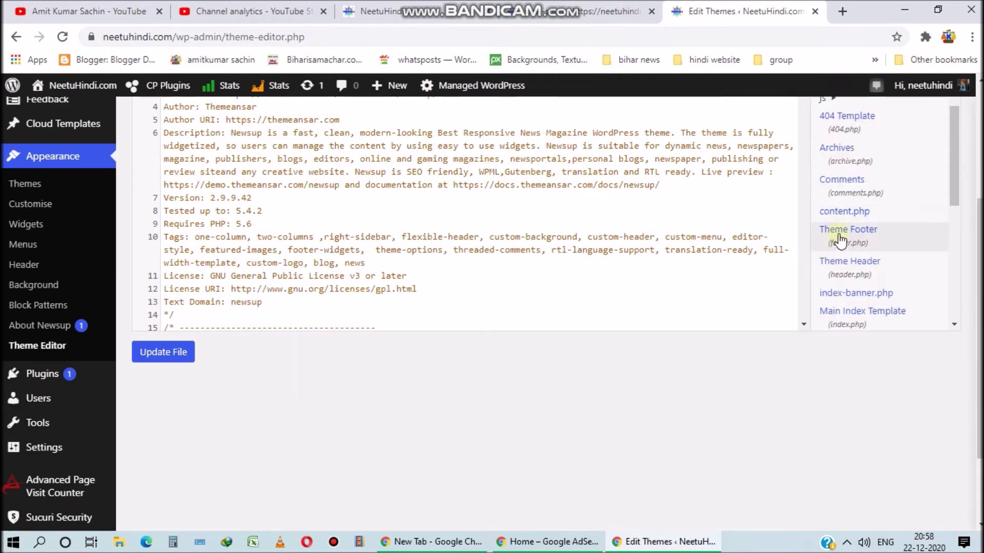
{"action": "left_click", "coordinate": [846, 268]}
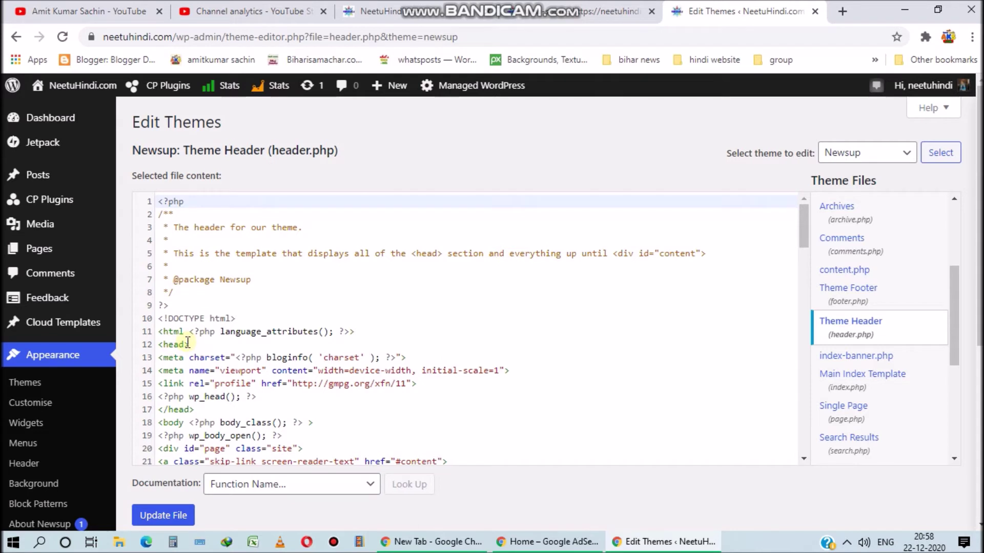
- Paste the AdSense code on a new line directly below the <head> tag in header.php and update the file
{"action": "left_click", "coordinate": [189, 343]}
{"action": "key", "text": "Return"}
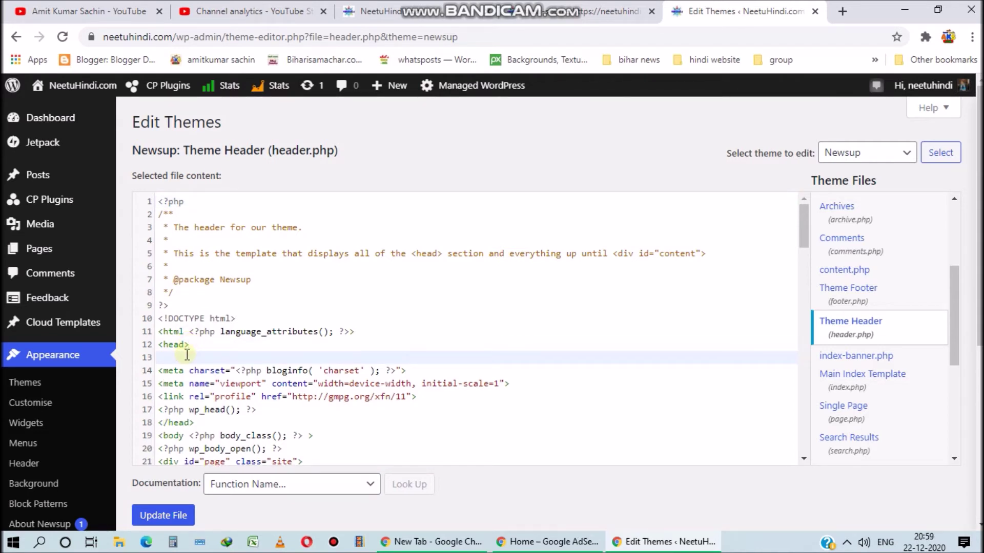
{"action": "key", "text": "ctrl+v"}
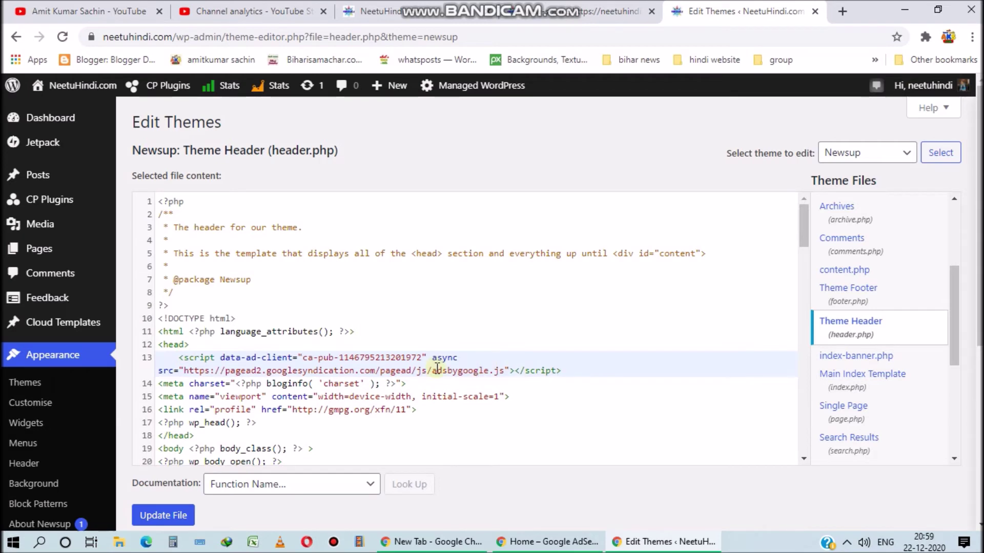
{"action": "left_click", "coordinate": [166, 516]}
- Reload the website's home page and check its page source for the AdSense script below the <head> tag
{"action": "left_click", "coordinate": [370, 11]}
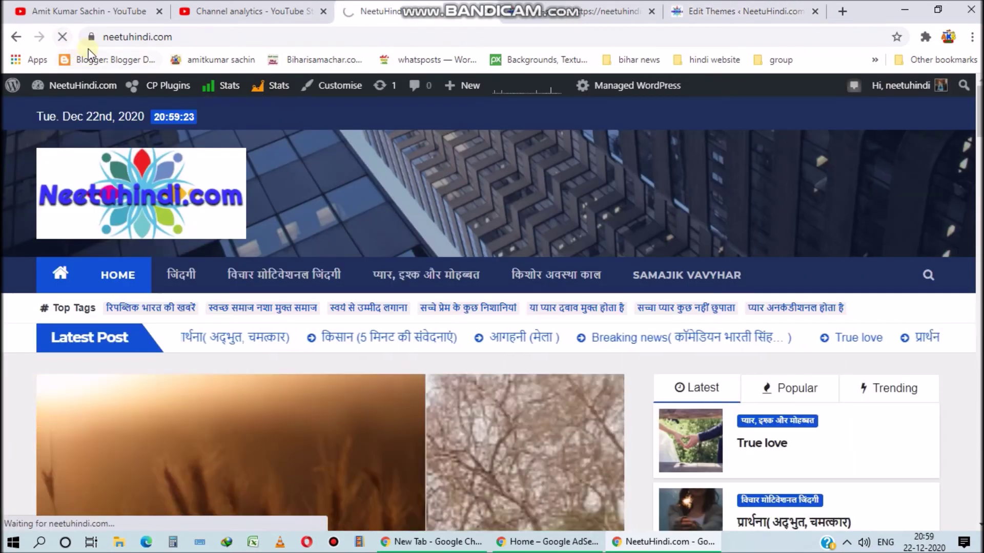
{"action": "right_click", "coordinate": [527, 323]}
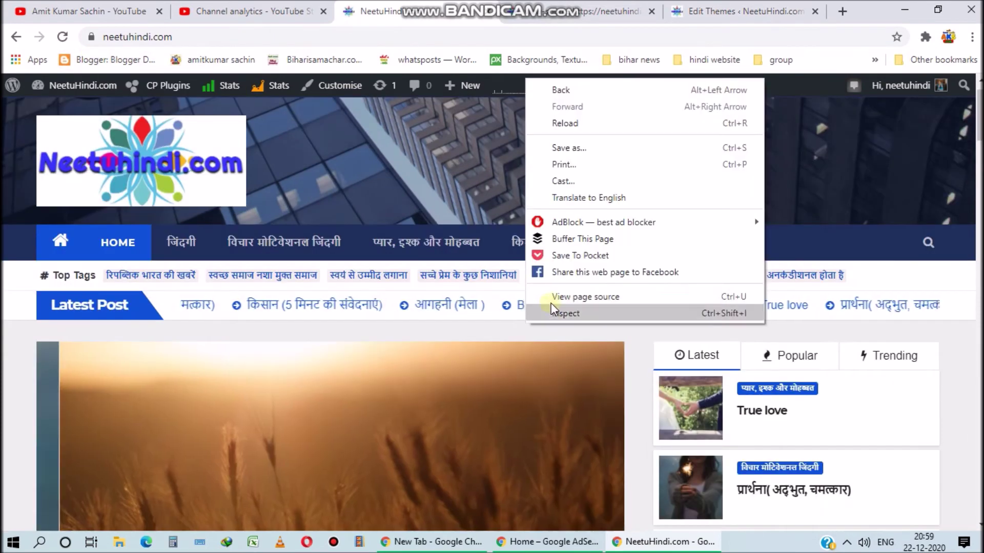
{"action": "left_click", "coordinate": [561, 300]}
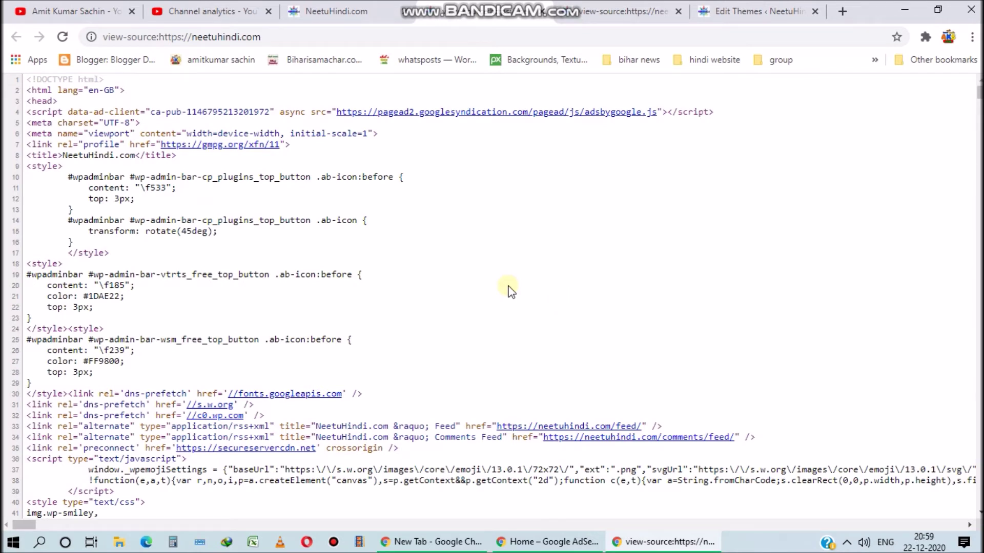
- Review the site connection issue and the AdSense code on the Google AdSense home page
{"action": "key", "text": "alt"}
{"action": "left_click", "coordinate": [589, 542]}
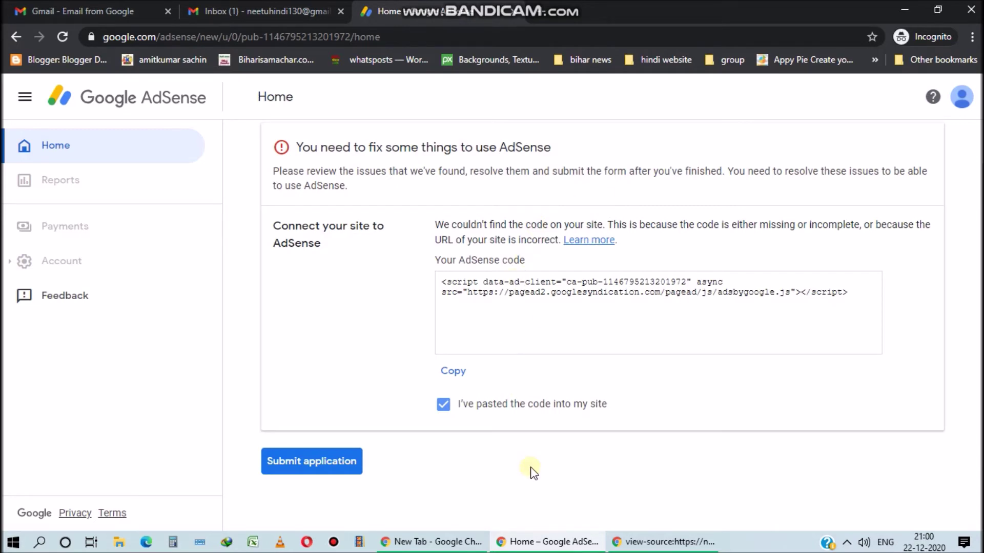
{"action": "key", "text": "alt+Tab"}
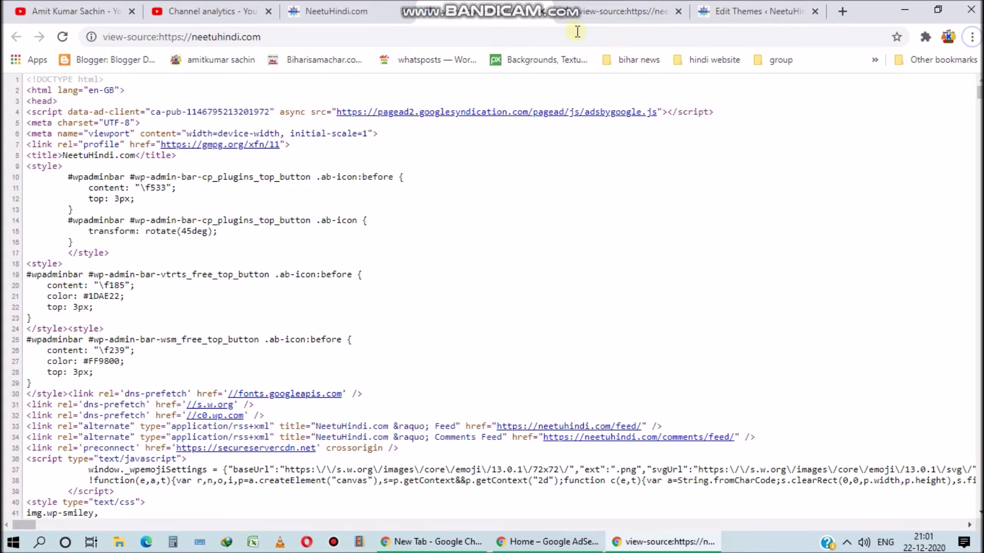
- Activate the installed Newspaper theme on the WordPress site in place of Newsup
{"action": "left_click", "coordinate": [758, 11]}
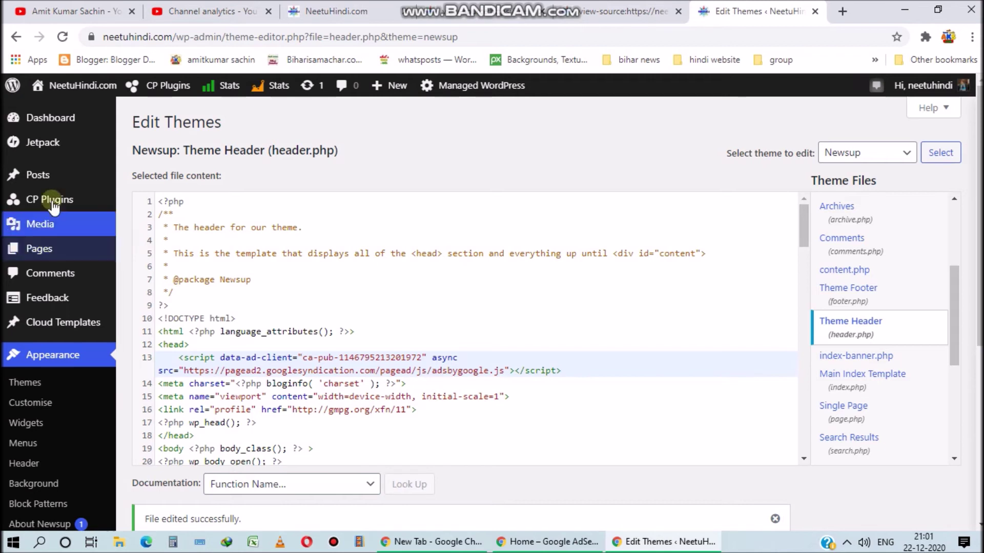
{"action": "left_click", "coordinate": [28, 385]}
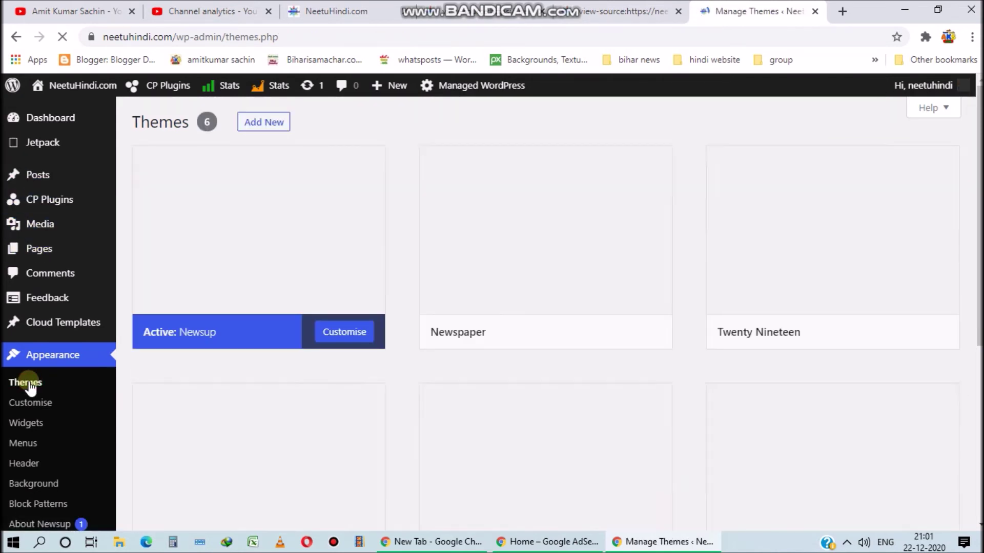
{"action": "mouse_move", "coordinate": [541, 267]}
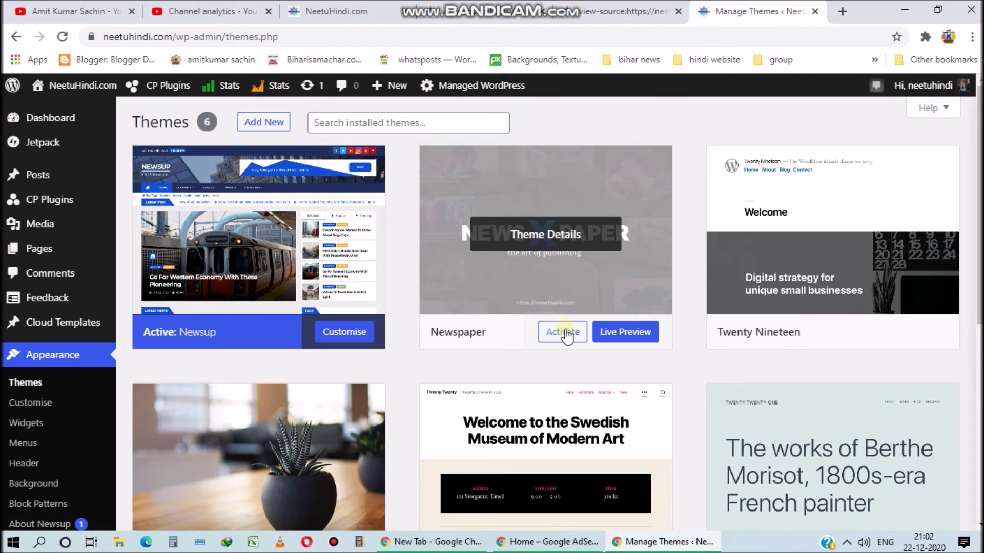
{"action": "left_click", "coordinate": [569, 337]}
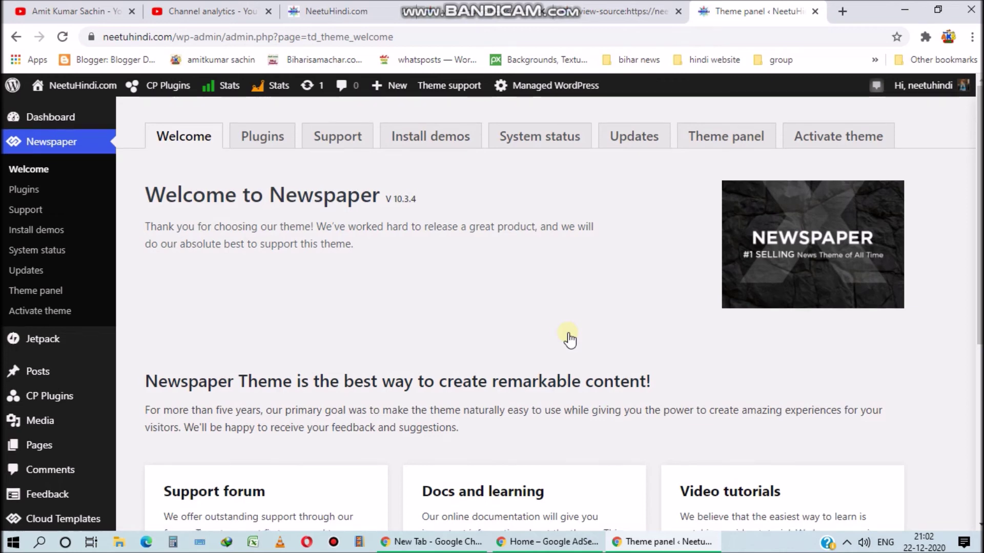
{"action": "scroll", "coordinate": [570, 338], "scroll_direction": "down", "scroll_amount": 2}
{"action": "scroll", "coordinate": [570, 339], "scroll_direction": "up", "scroll_amount": 2}
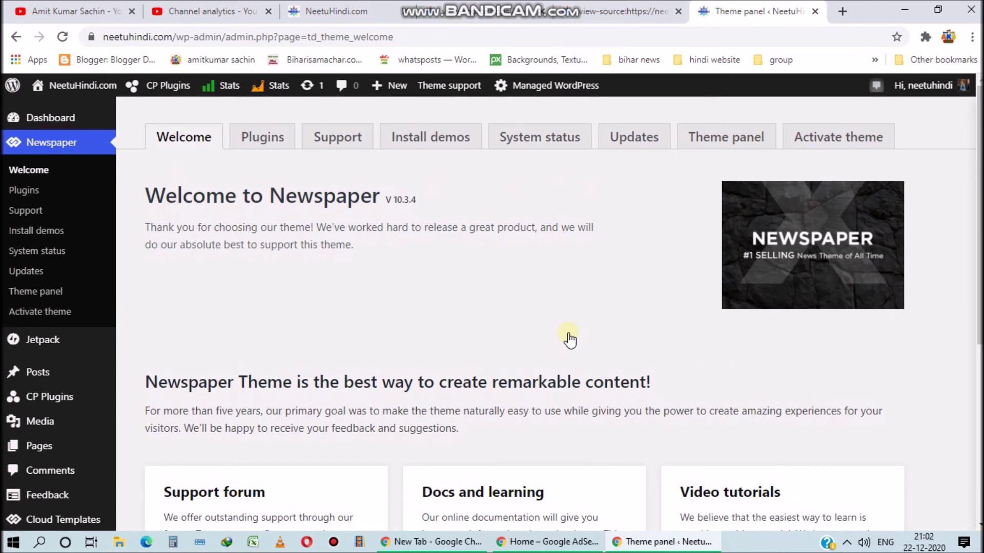
- Open the website's home page afresh and look through its layout and posts in the Newspaper theme
{"action": "left_click", "coordinate": [328, 11]}
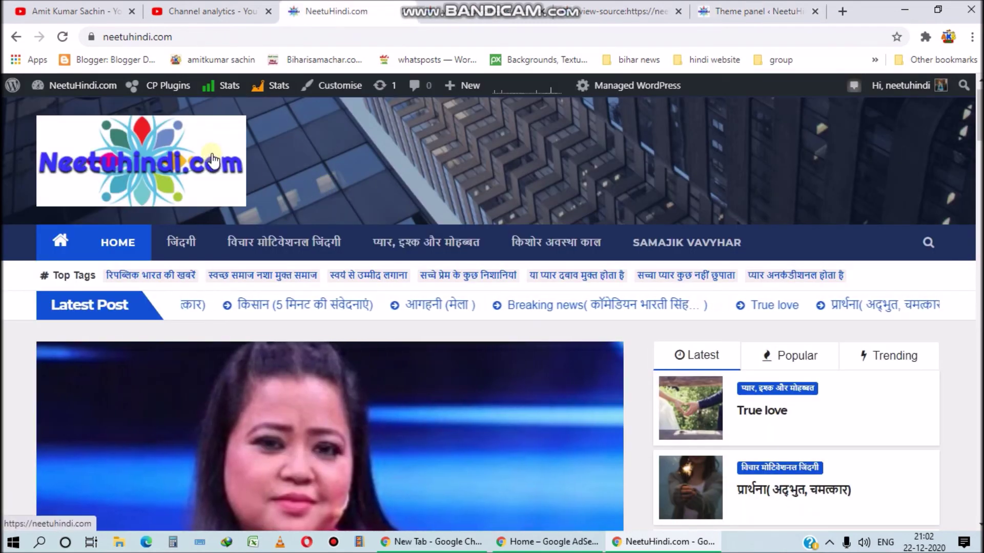
{"action": "left_click", "coordinate": [114, 243]}
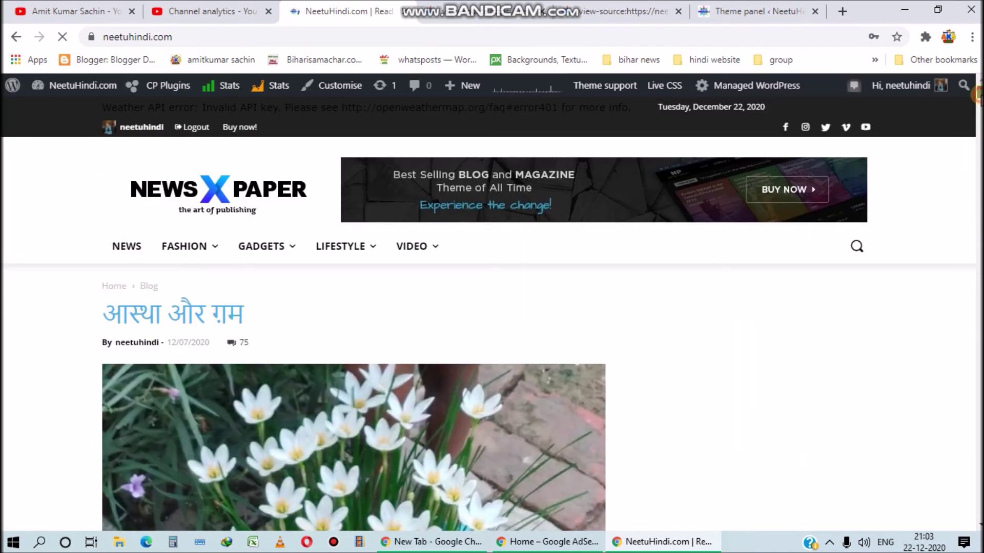
{"action": "scroll", "coordinate": [666, 241], "scroll_direction": "down", "scroll_amount": 5}
{"action": "scroll", "coordinate": [354, 307], "scroll_direction": "down", "scroll_amount": 10}
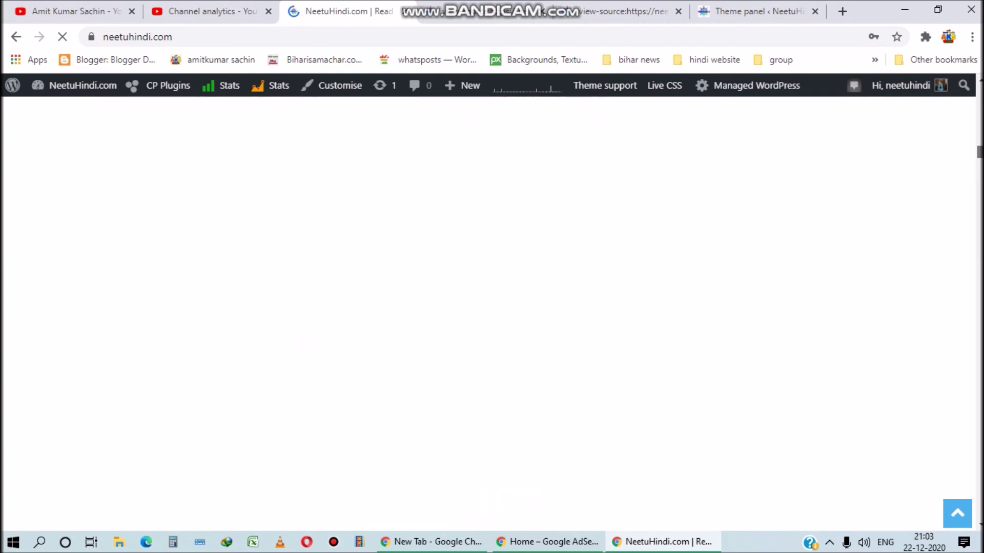
{"action": "scroll", "coordinate": [353, 307], "scroll_direction": "down", "scroll_amount": 10}
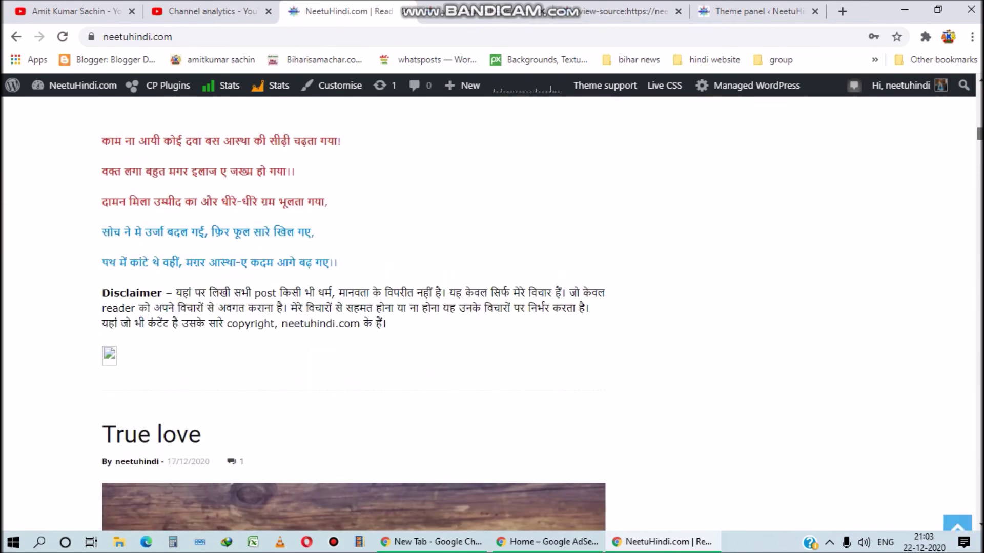
{"action": "scroll", "coordinate": [354, 307], "scroll_direction": "up", "scroll_amount": 15}
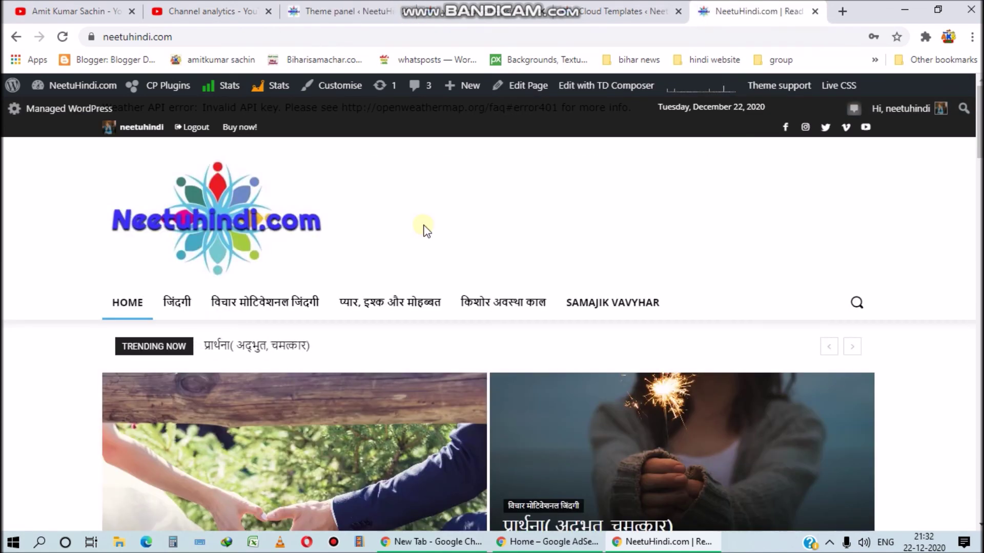
{"action": "scroll", "coordinate": [423, 230], "scroll_direction": "down", "scroll_amount": 1}
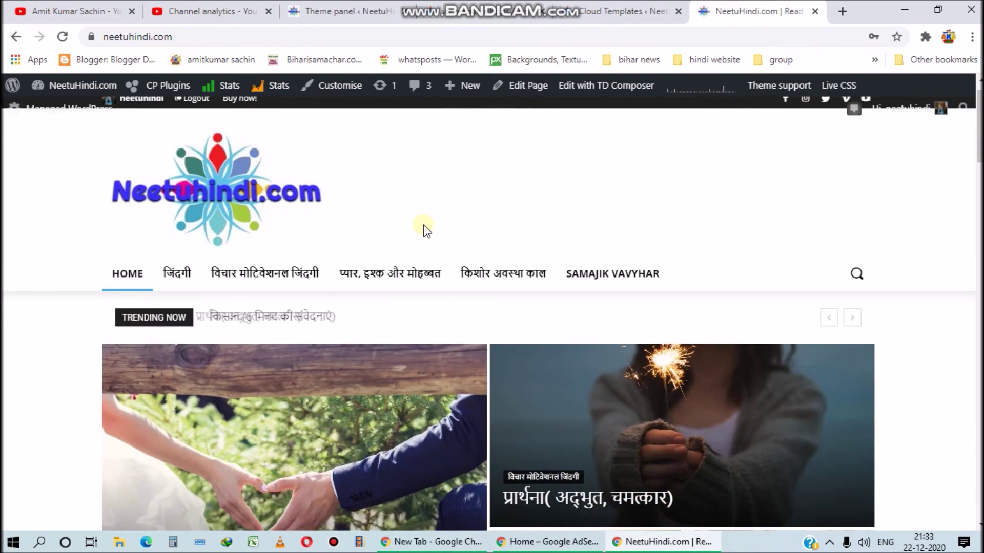
- Open the WordPress theme editor for the Newspaper theme
{"action": "left_click", "coordinate": [359, 20]}
{"action": "scroll", "coordinate": [154, 358], "scroll_direction": "down", "scroll_amount": 4}
{"action": "mouse_move", "coordinate": [51, 367]}
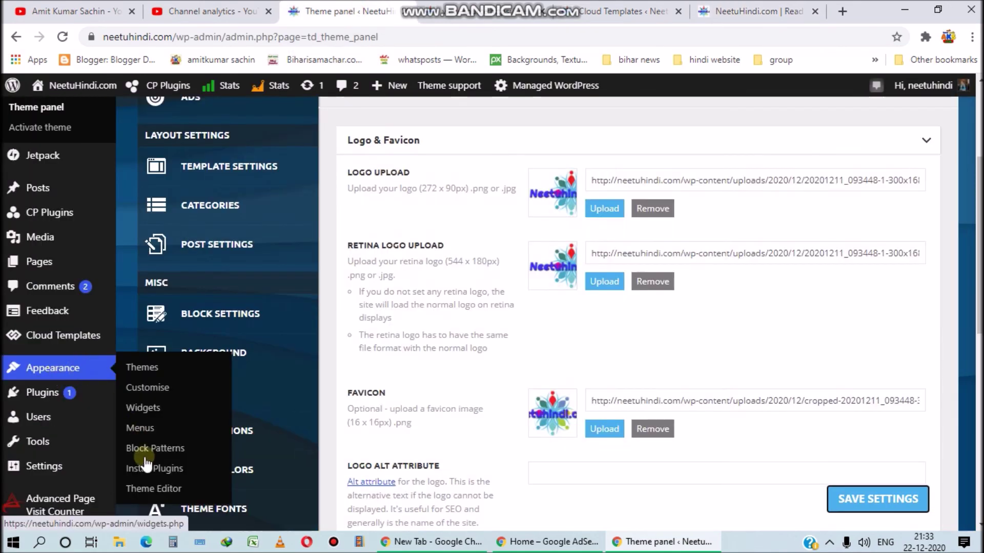
{"action": "left_click", "coordinate": [147, 490]}
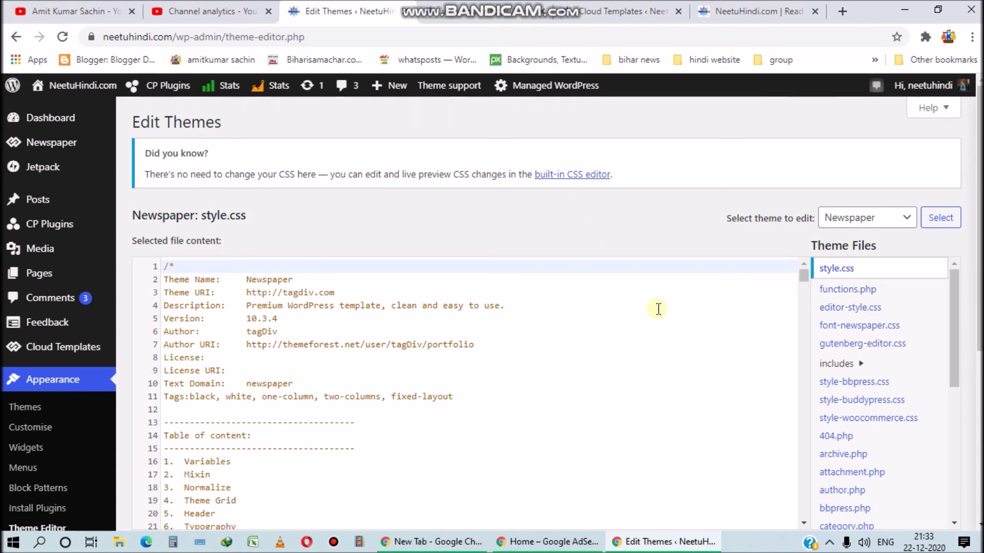
- Switch to Google AdSense and submit the application with the code marked as pasted into the site
{"action": "left_click", "coordinate": [548, 541]}
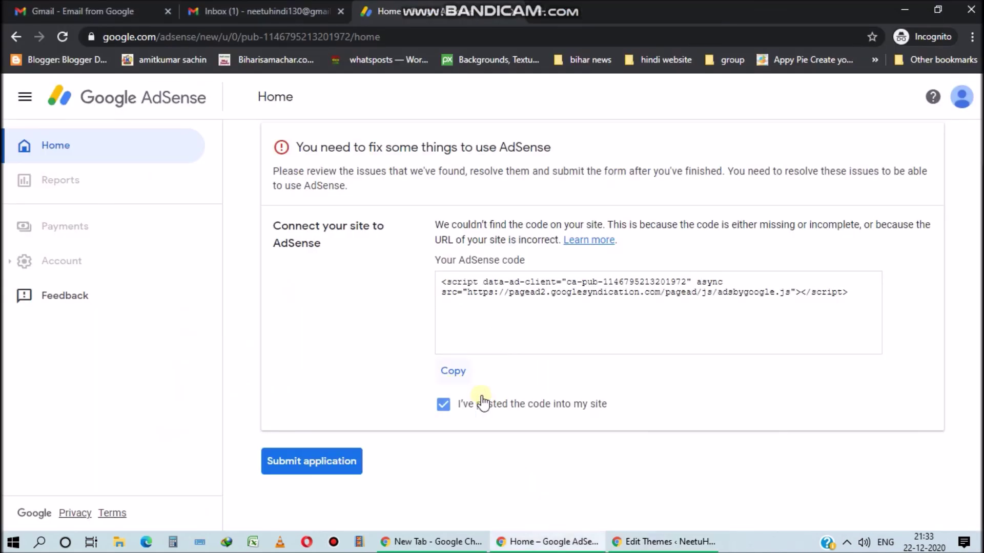
{"action": "left_click", "coordinate": [320, 467]}
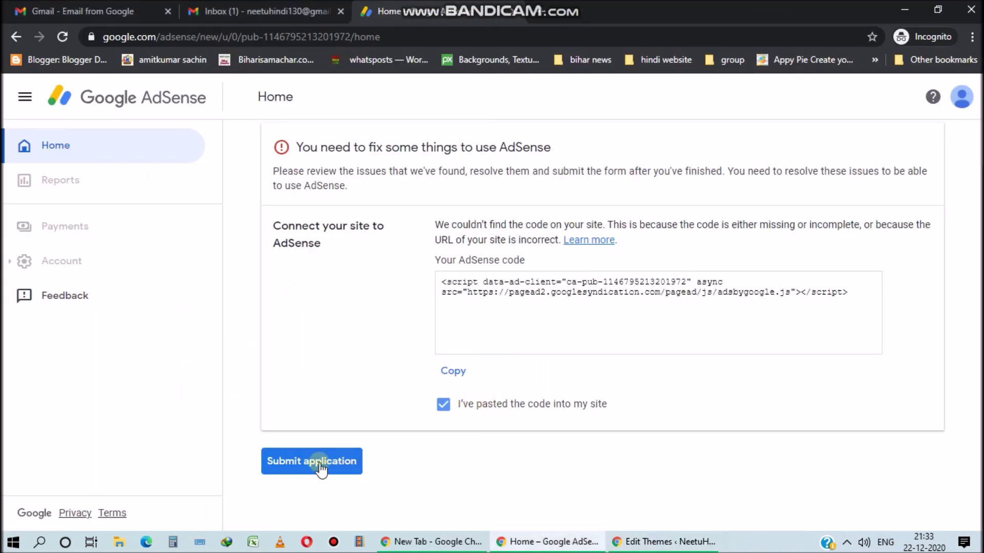